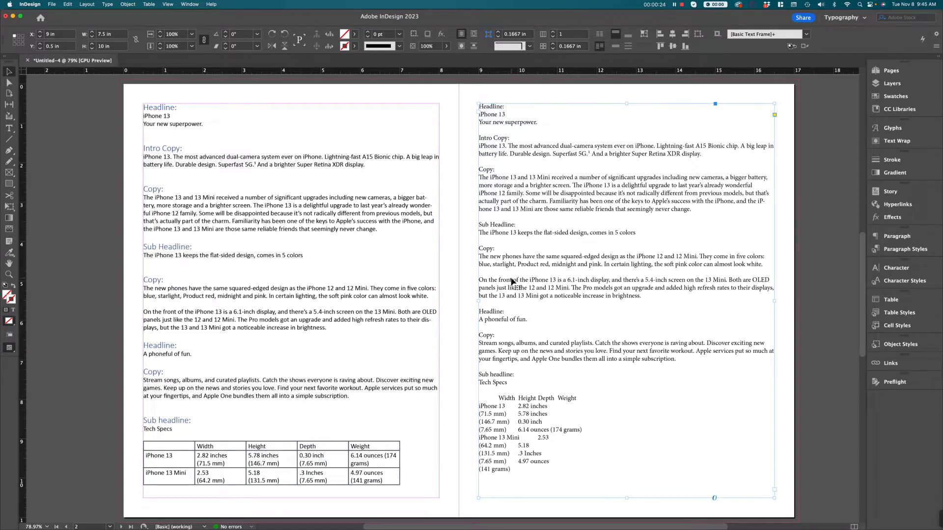
Step: Compare the styled text frame on page 2 with the plain text frame on page 3
{"action": "left_click", "coordinate": [253, 240]}
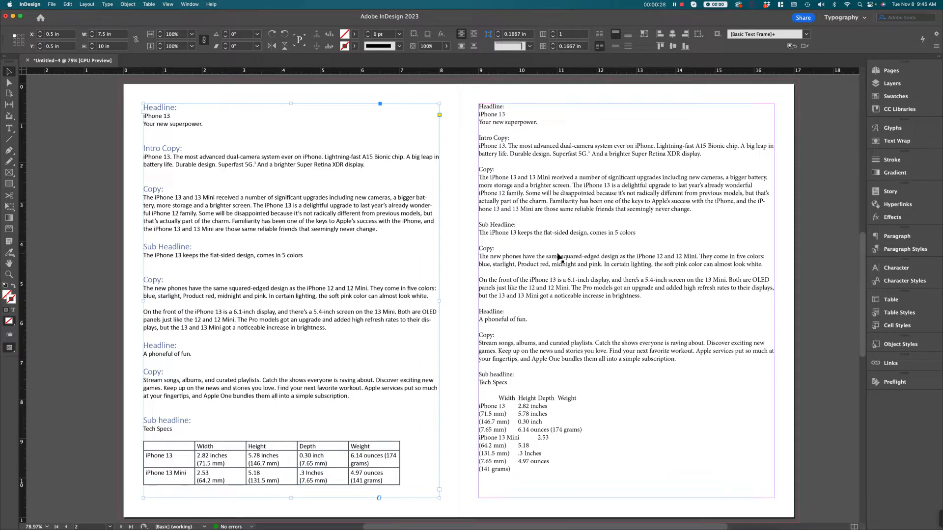
{"action": "key", "text": "super+minus"}
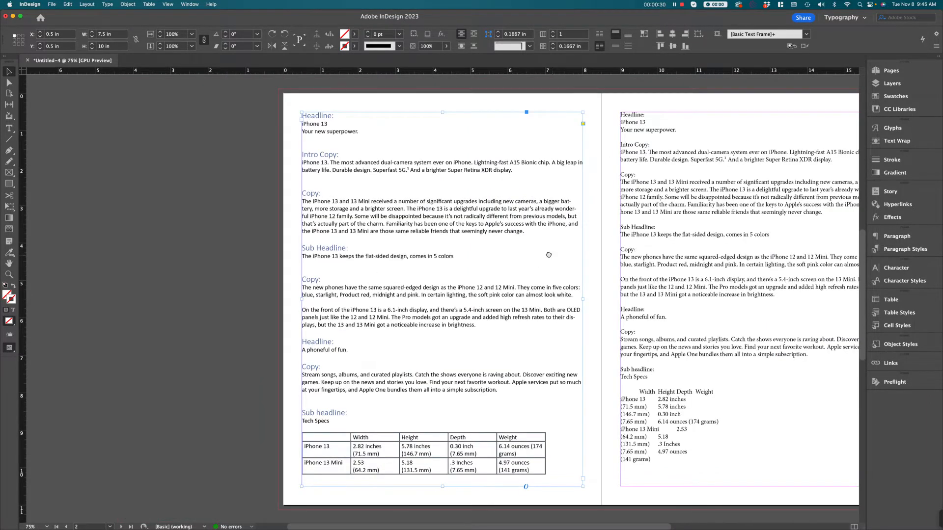
{"action": "scroll", "coordinate": [541, 255], "scroll_direction": "right", "scroll_amount": 5}
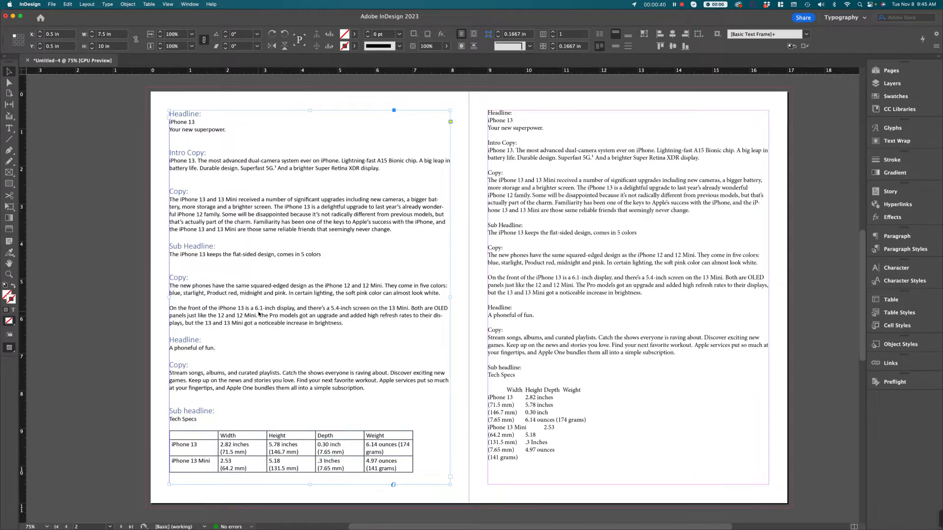
{"action": "left_click", "coordinate": [111, 288]}
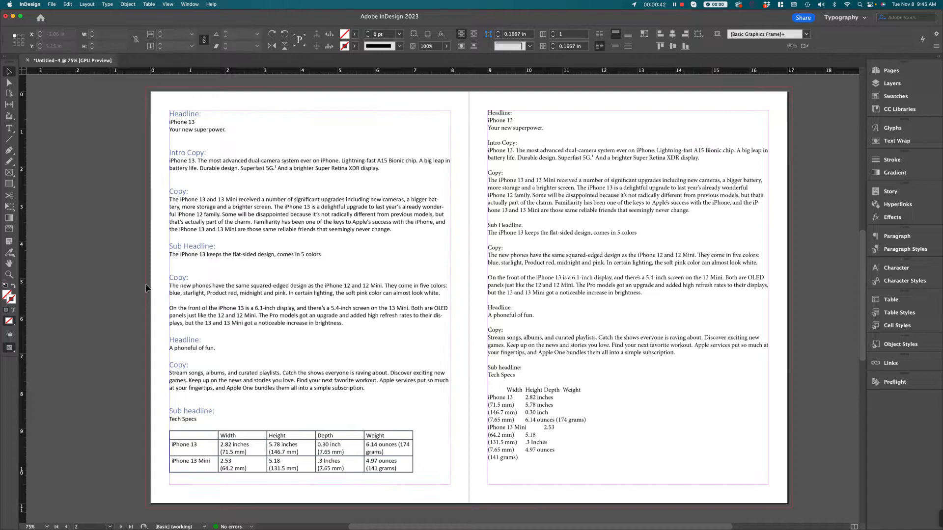
{"action": "left_click", "coordinate": [291, 238]}
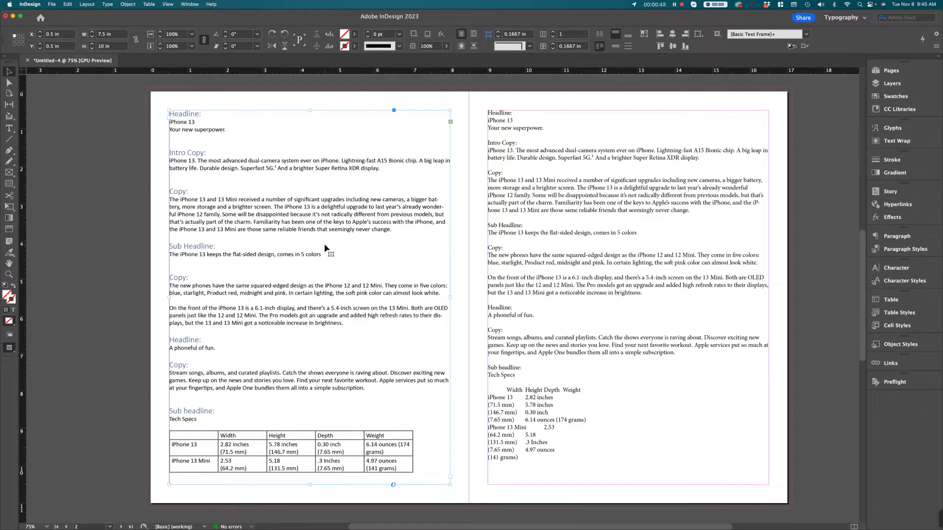
{"action": "left_click", "coordinate": [586, 205]}
{"action": "left_click_drag", "start_coordinate": [600, 222], "coordinate": [497, 218]}
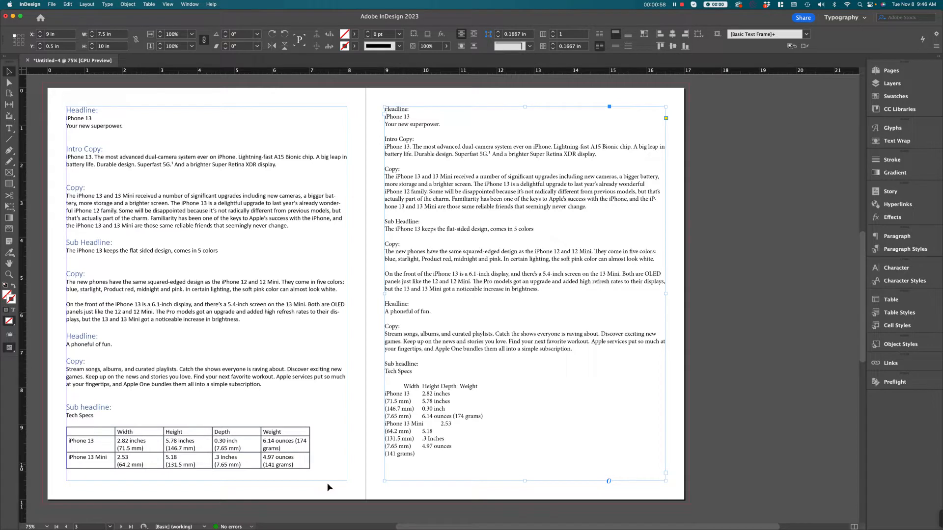
{"action": "scroll", "coordinate": [552, 350], "scroll_direction": "right", "scroll_amount": 1}
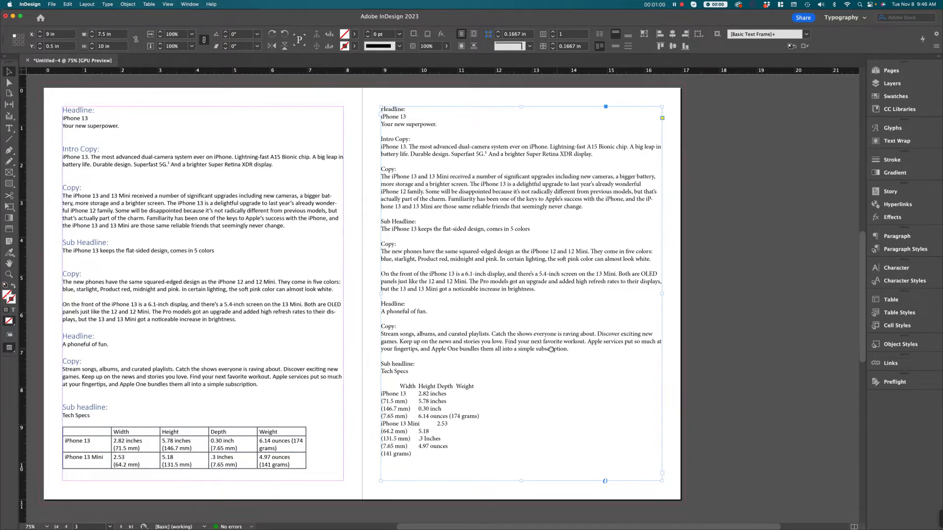
{"action": "scroll", "coordinate": [551, 349], "scroll_direction": "left", "scroll_amount": 5}
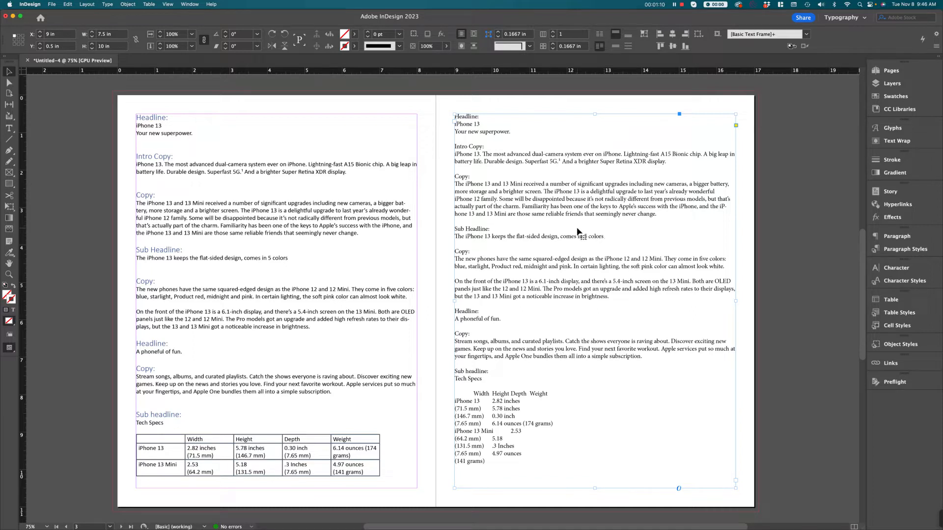
Step: Set the page 3 text frame to three columns with a 0.25 in gutter
{"action": "right_click", "coordinate": [559, 195]}
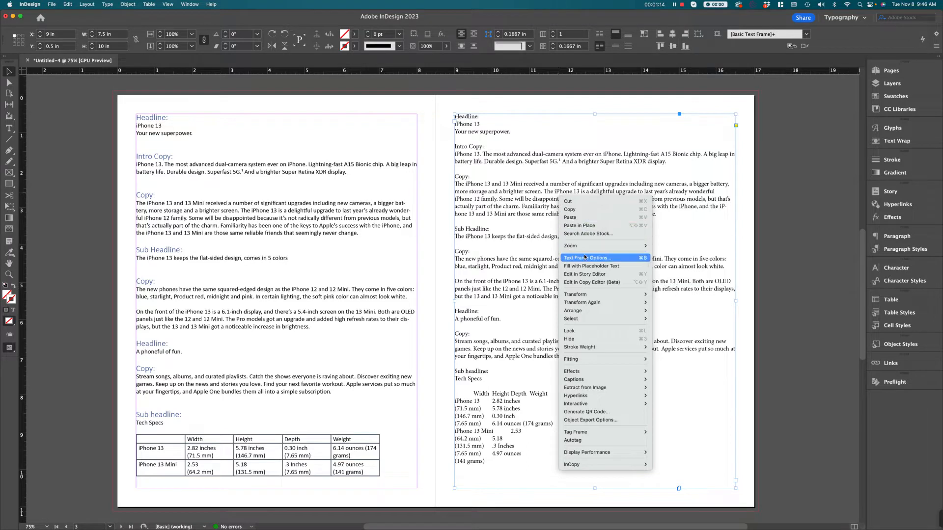
{"action": "left_click", "coordinate": [639, 259]}
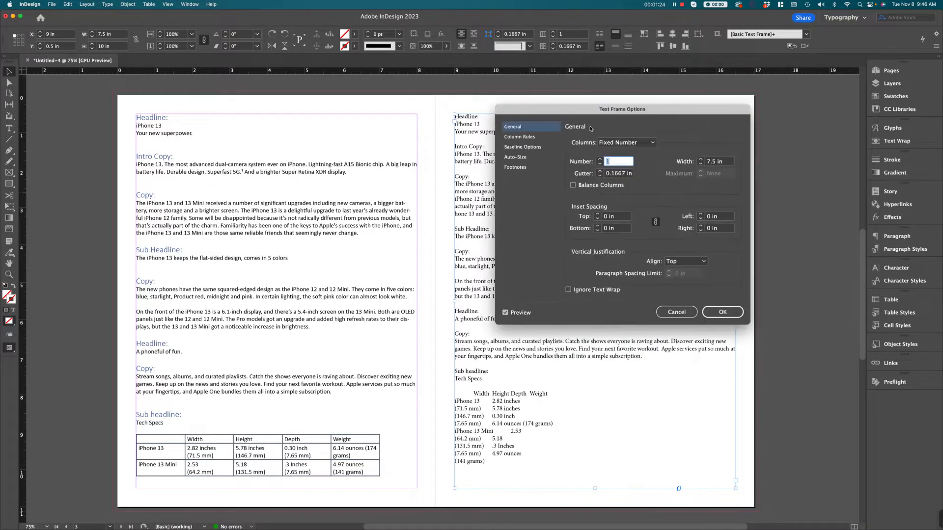
{"action": "left_click_drag", "start_coordinate": [617, 111], "coordinate": [272, 108]}
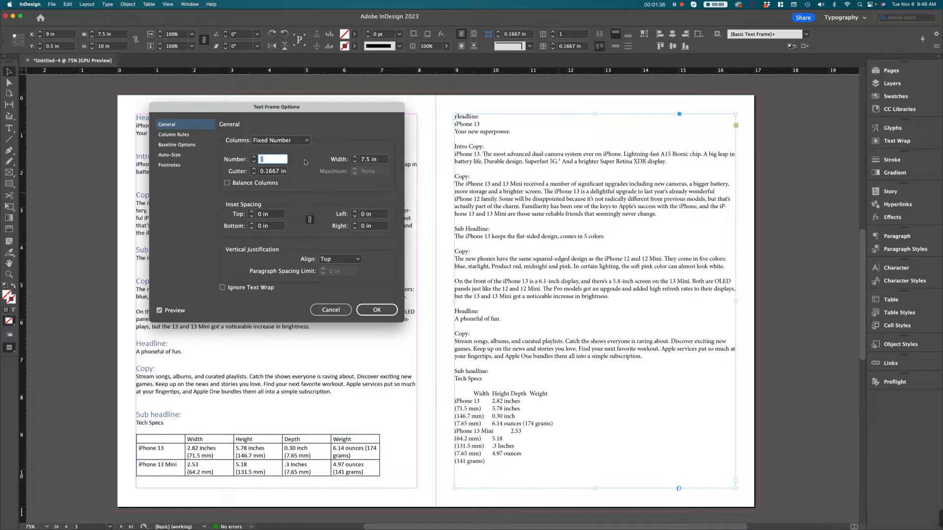
{"action": "left_click", "coordinate": [254, 158]}
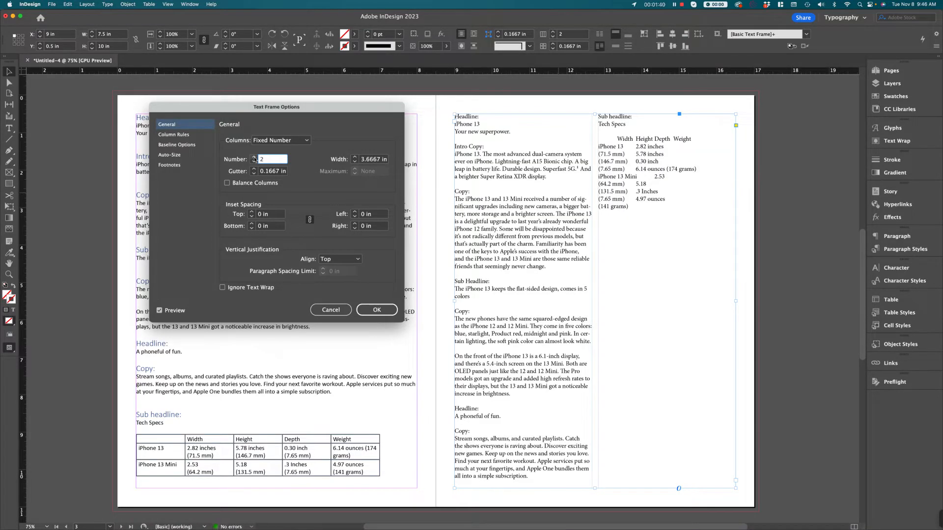
{"action": "left_click", "coordinate": [254, 158]}
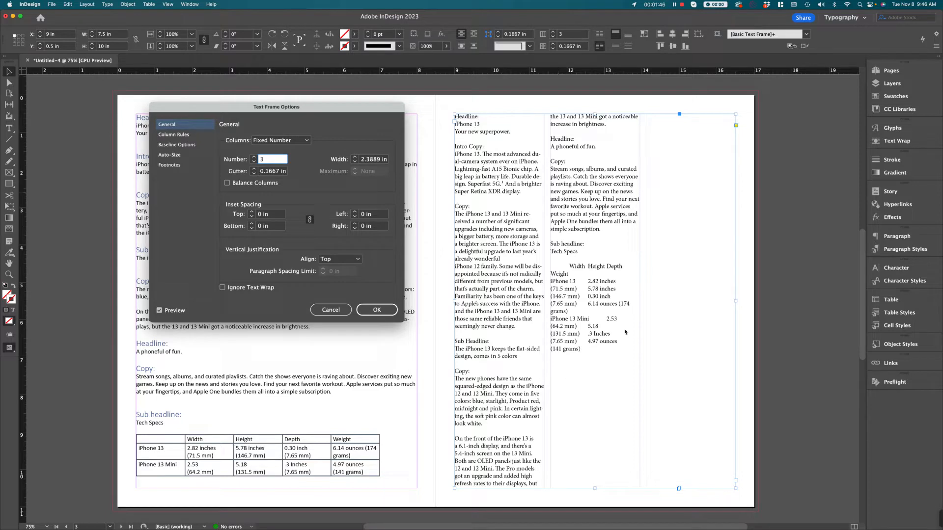
{"action": "left_click", "coordinate": [254, 169]}
{"action": "left_click", "coordinate": [254, 170]}
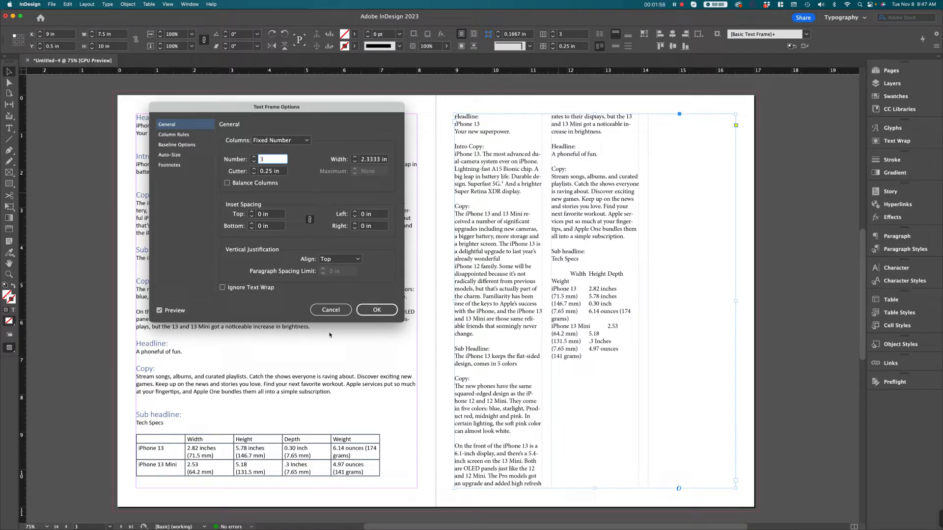
{"action": "left_click", "coordinate": [376, 309]}
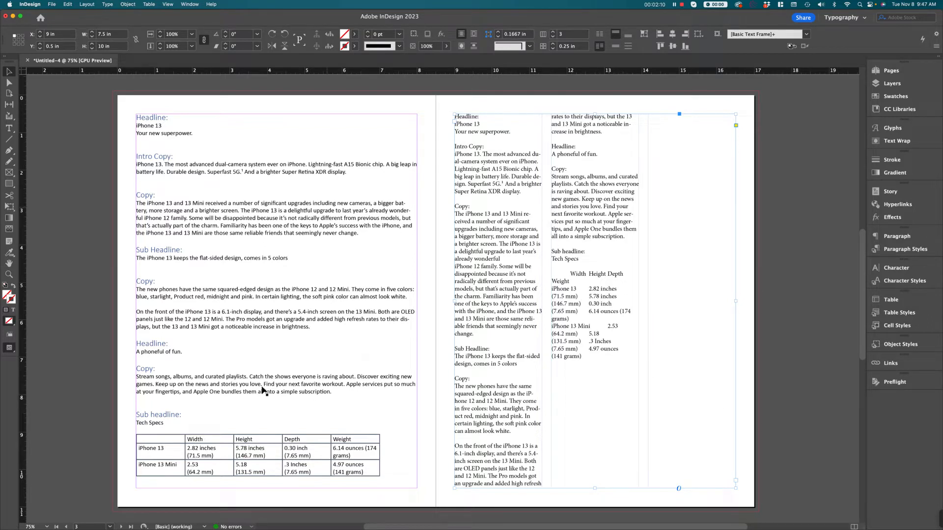
Step: Narrow the page 2 text frame from its outer edge to about 2.44 in wide
{"action": "left_click", "coordinate": [72, 318]}
{"action": "left_click", "coordinate": [521, 242]}
{"action": "left_click_drag", "start_coordinate": [341, 350], "coordinate": [428, 340]}
{"action": "left_click", "coordinate": [316, 289]}
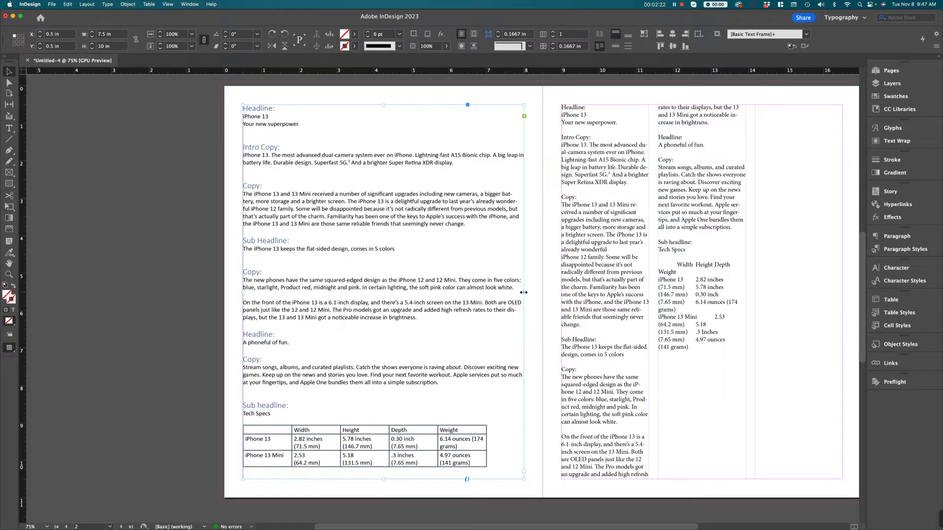
{"action": "left_click_drag", "start_coordinate": [523, 293], "coordinate": [523, 293]}
{"action": "left_click_drag", "start_coordinate": [522, 292], "coordinate": [345, 293]}
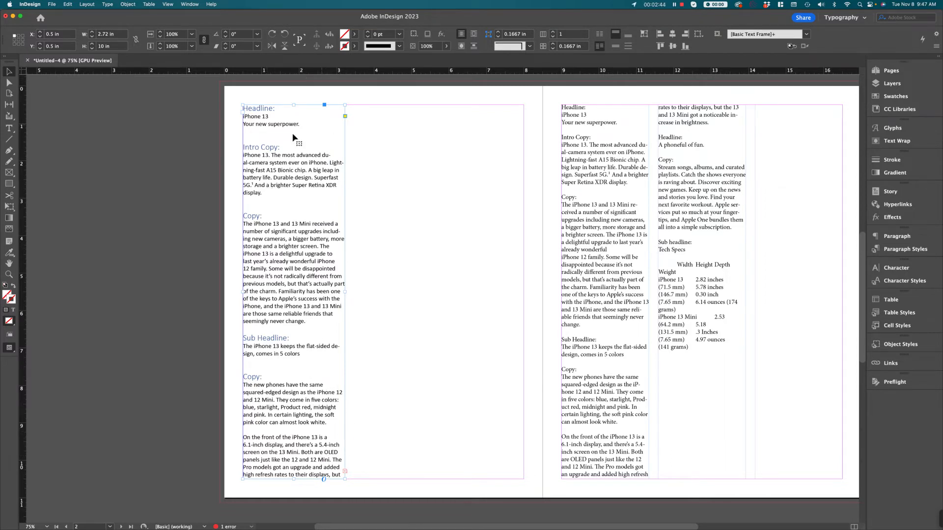
{"action": "left_click", "coordinate": [346, 471]}
{"action": "mouse_move", "coordinate": [346, 292]}
{"action": "left_mouse_down"}
{"action": "mouse_move", "coordinate": [458, 292]}
{"action": "mouse_move", "coordinate": [336, 291]}
{"action": "left_mouse_up"}
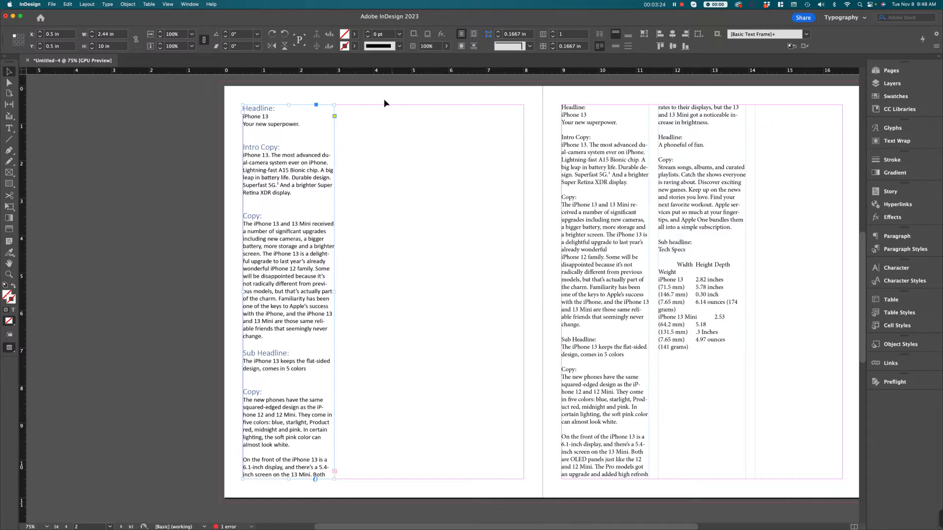
Step: Flow the overset text into a second frame about 4.66 in wide beside the narrow column on page 2
{"action": "key", "text": "super+minus"}
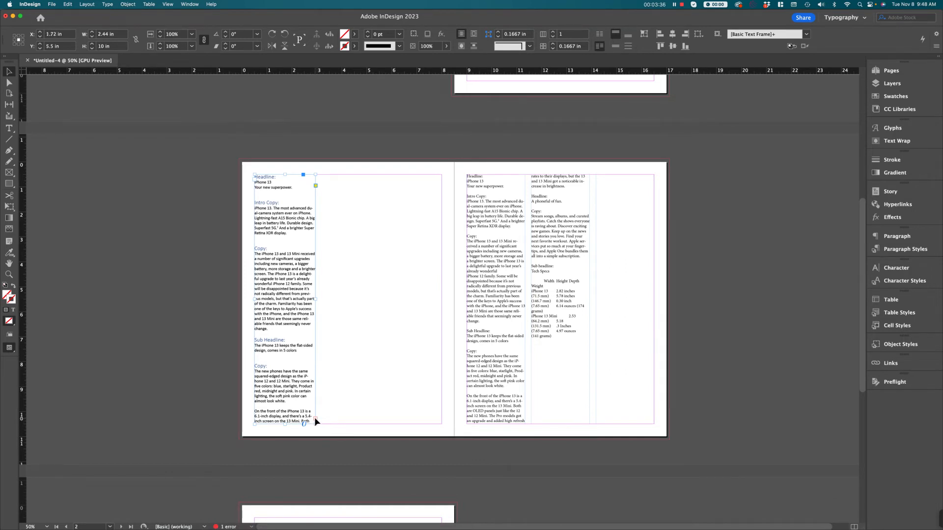
{"action": "left_click", "coordinate": [315, 419]}
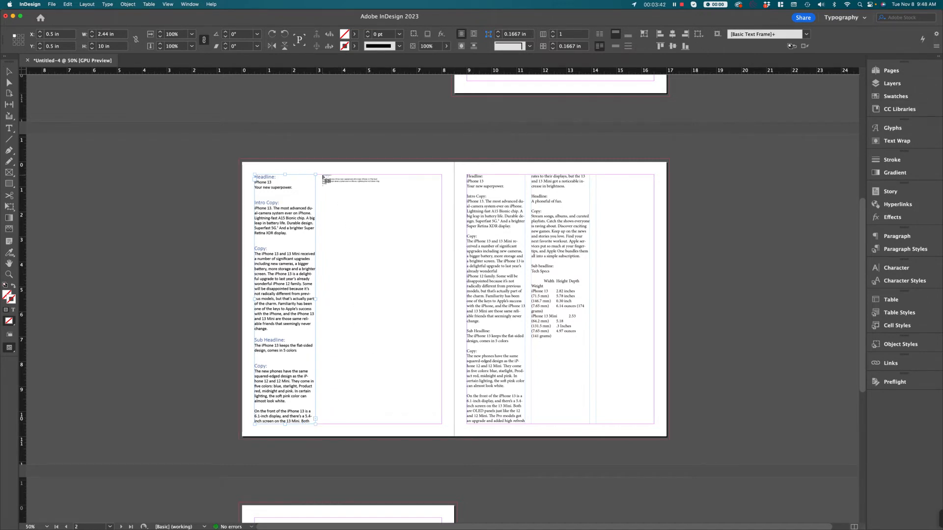
{"action": "left_click_drag", "start_coordinate": [325, 175], "coordinate": [442, 424]}
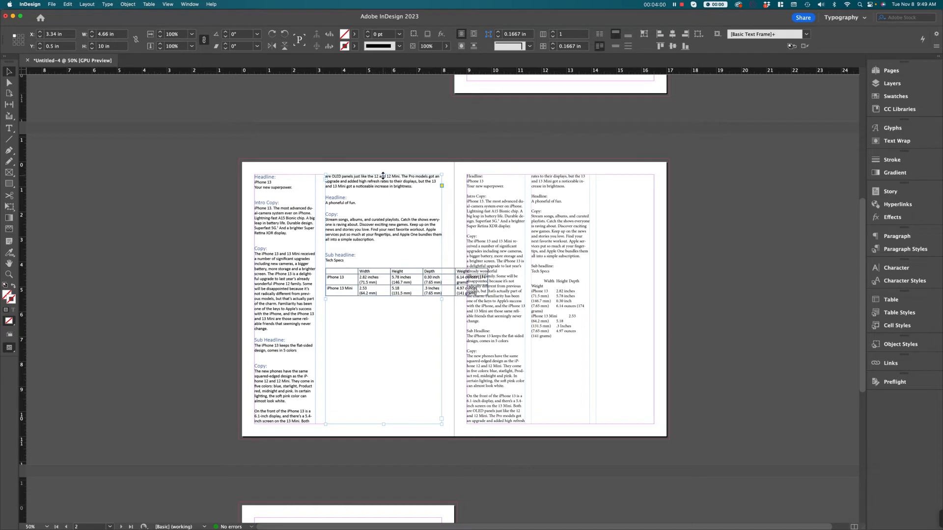
Step: Test the text reflow by lowering and restoring the second frame's upper edge and narrowing the first frame to about 2.38 in
{"action": "left_click_drag", "start_coordinate": [383, 175], "coordinate": [386, 275]}
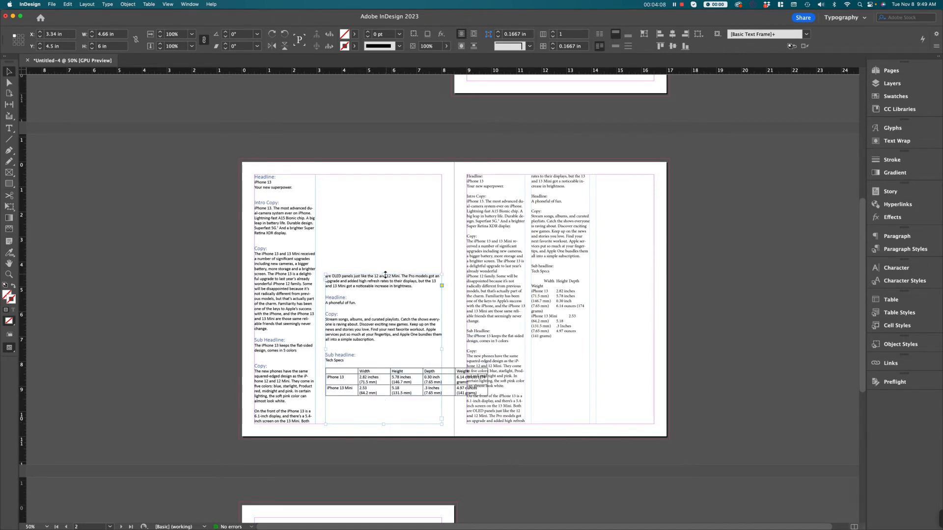
{"action": "left_click_drag", "start_coordinate": [384, 274], "coordinate": [383, 175]}
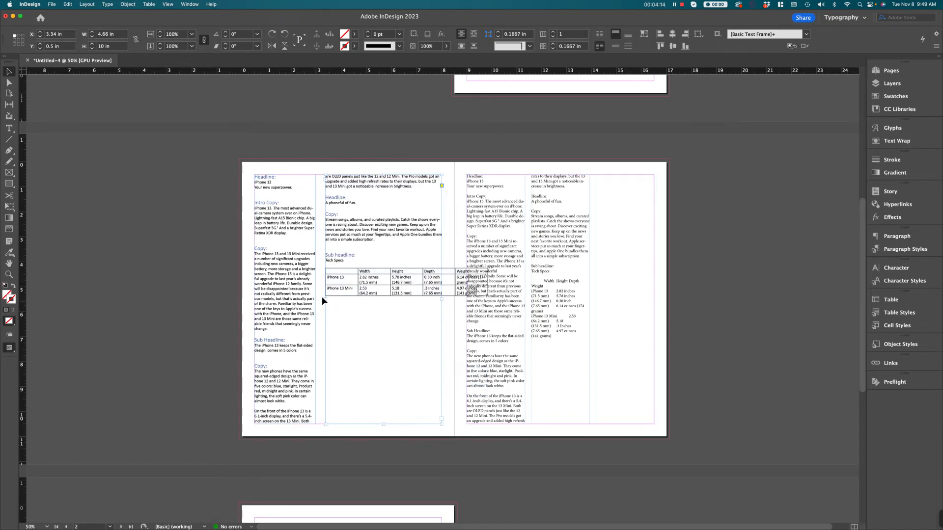
{"action": "left_click", "coordinate": [293, 246]}
{"action": "left_click_drag", "start_coordinate": [313, 298], "coordinate": [313, 299]}
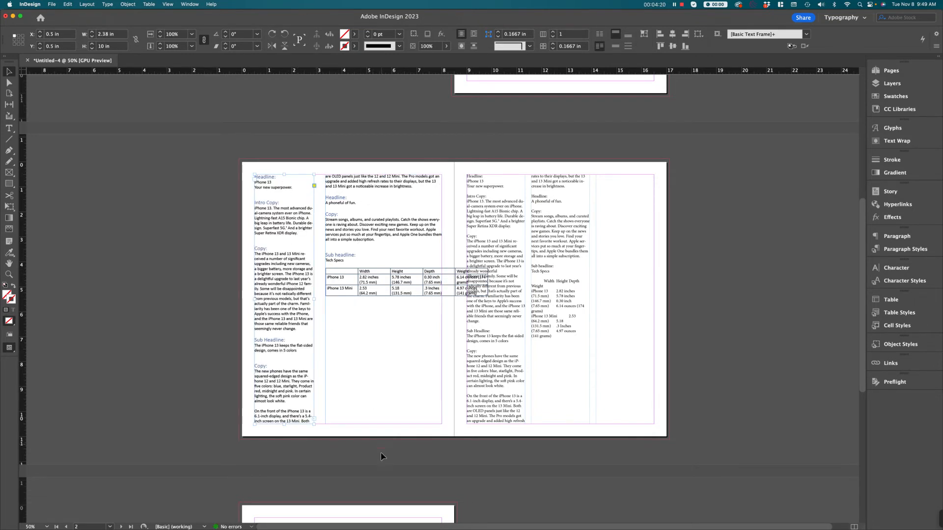
Step: Undo the page 2 threading and resizing back to the single full-width text frame
{"action": "left_click", "coordinate": [364, 381]}
{"action": "key", "text": "super+z"}
{"action": "key", "text": "super+z"}
{"action": "key", "text": "super+z"}
{"action": "key", "text": "super+z"}
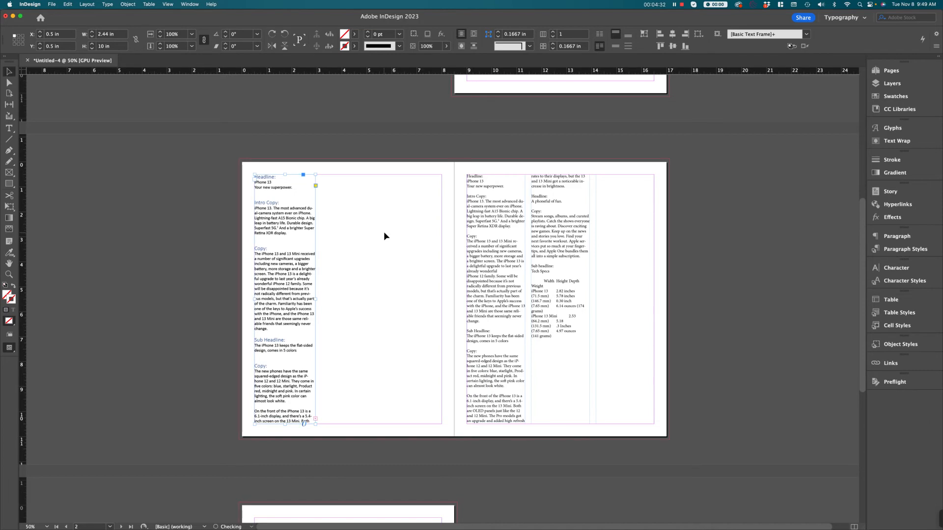
{"action": "key", "text": "super+z"}
{"action": "key", "text": "super+z"}
{"action": "key", "text": "super+z"}
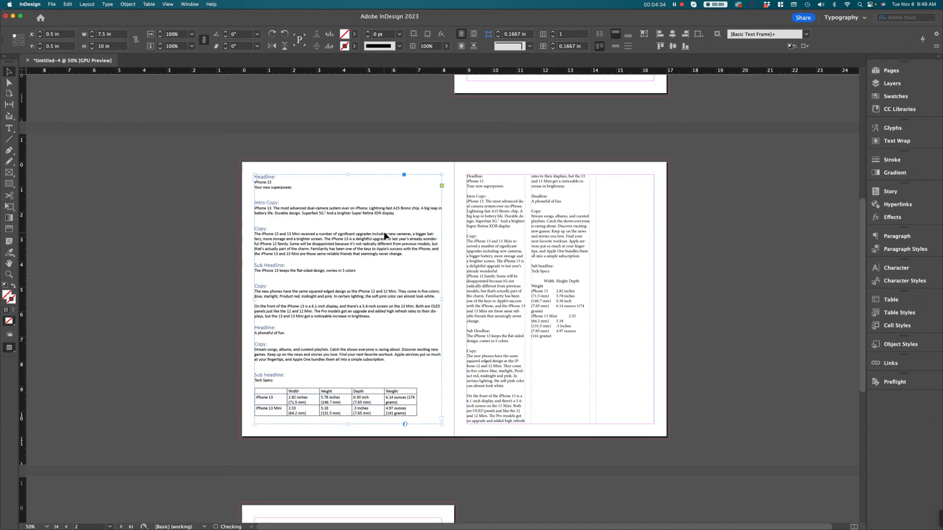
Step: Move the three-column text frame from page 3 to the margins of page 4
{"action": "left_click", "coordinate": [522, 257]}
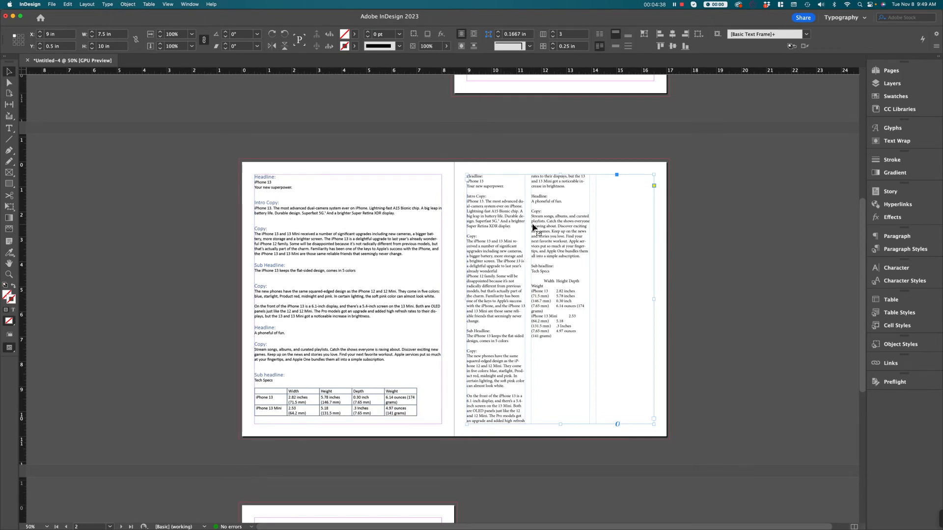
{"action": "left_click", "coordinate": [726, 320]}
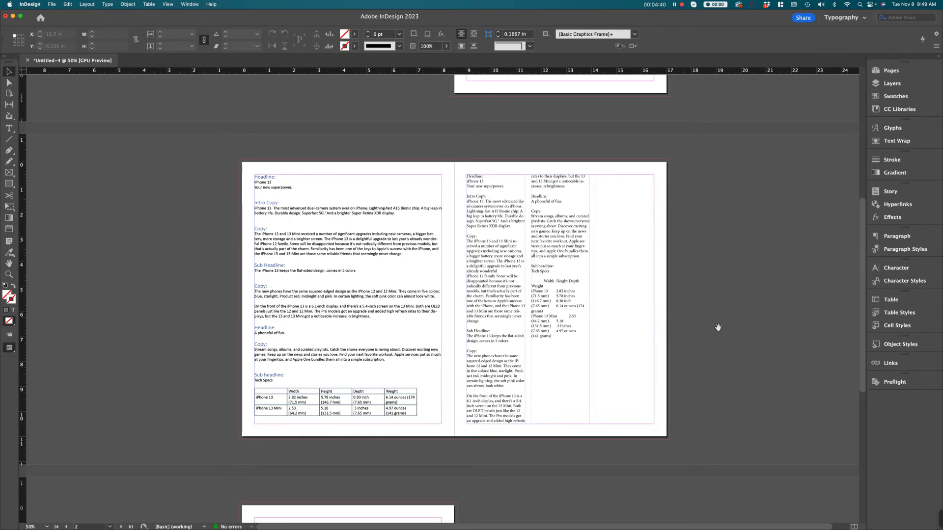
{"action": "scroll", "coordinate": [718, 327], "scroll_direction": "down", "scroll_amount": 3}
{"action": "left_click_drag", "start_coordinate": [457, 104], "coordinate": [243, 450]}
{"action": "scroll", "coordinate": [494, 271], "scroll_direction": "up", "scroll_amount": 3}
{"action": "scroll", "coordinate": [523, 276], "scroll_direction": "down", "scroll_amount": 1}
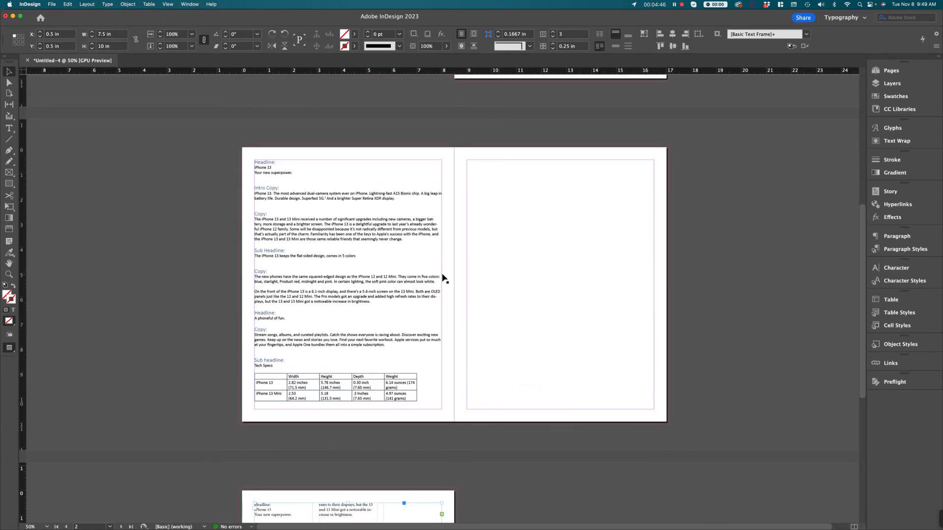
Step: Shorten the page 2 frame to about 8.61 in high and flow its overset text into a full-width frame on page 3
{"action": "left_click", "coordinate": [394, 270]}
{"action": "left_click_drag", "start_coordinate": [348, 160], "coordinate": [348, 195]}
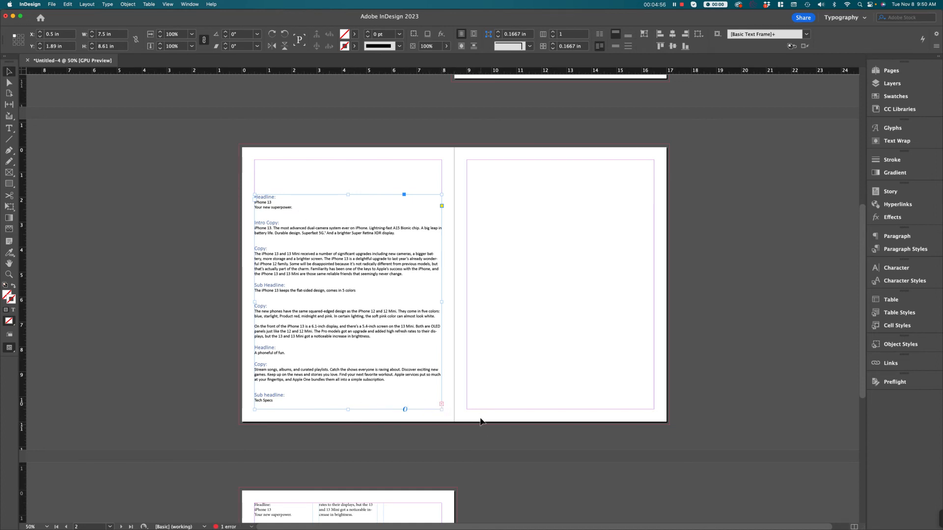
{"action": "left_click", "coordinate": [441, 404]}
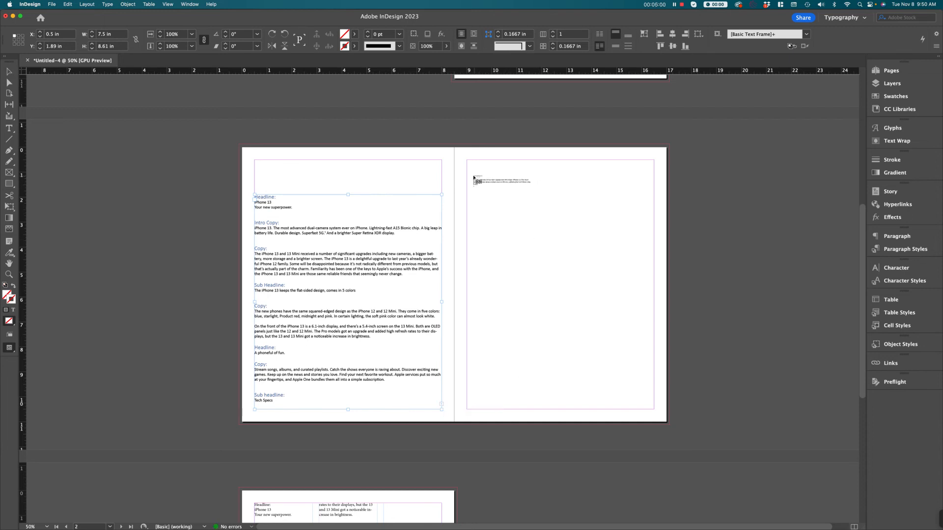
{"action": "left_click_drag", "start_coordinate": [468, 176], "coordinate": [653, 408]}
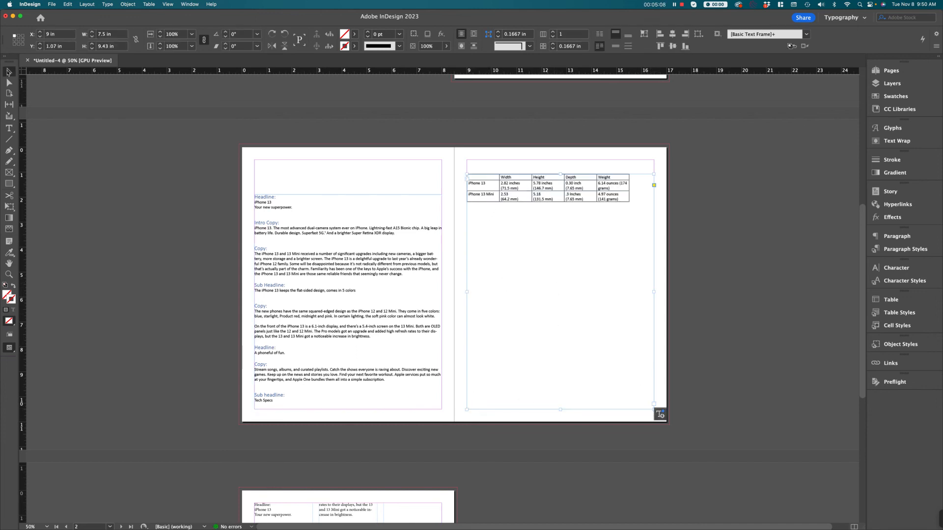
Step: Lower the upper edges of the threaded frames on pages 2 and 3 to about mid-page, making the page 3 frame about 5.27 in high
{"action": "left_click", "coordinate": [374, 329]}
{"action": "left_click_drag", "start_coordinate": [347, 193], "coordinate": [347, 160]}
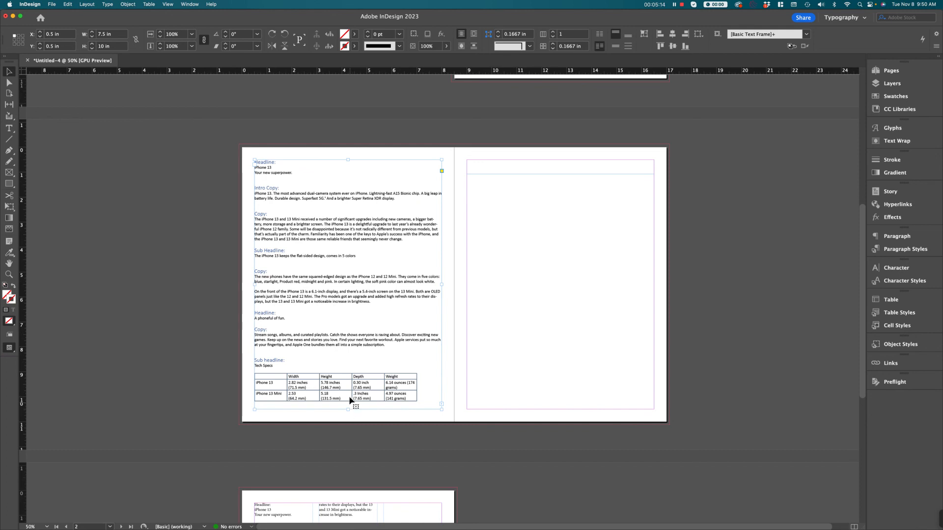
{"action": "left_click_drag", "start_coordinate": [347, 160], "coordinate": [359, 279]}
{"action": "left_click", "coordinate": [549, 190]}
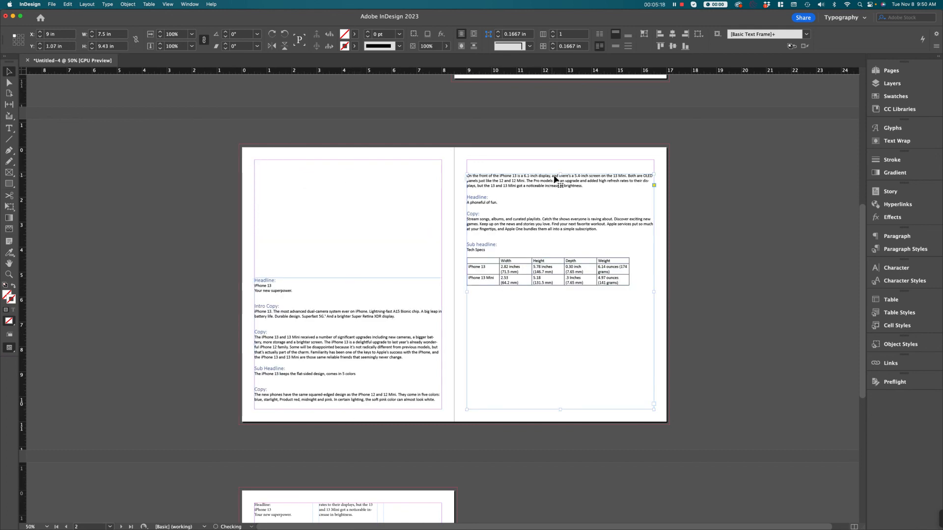
{"action": "left_click_drag", "start_coordinate": [560, 174], "coordinate": [566, 278]}
{"action": "scroll", "coordinate": [357, 328], "scroll_direction": "down", "scroll_amount": 2}
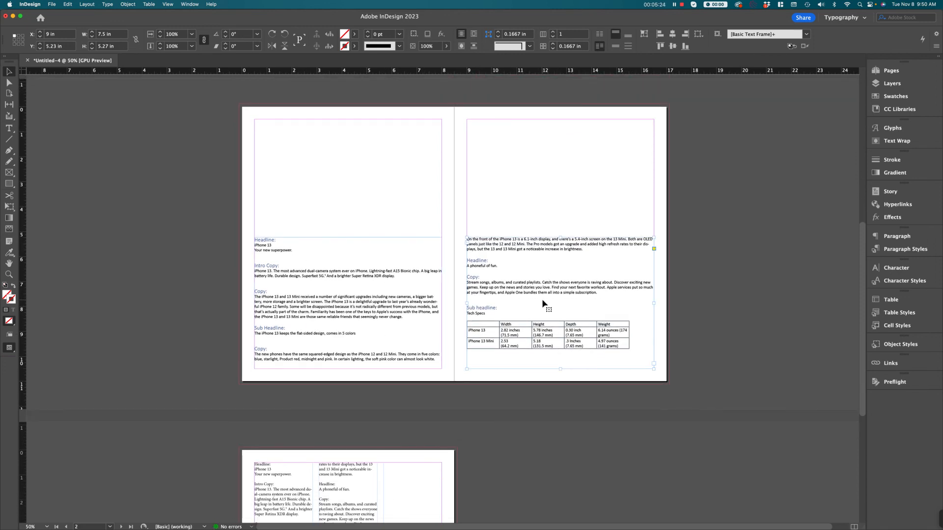
{"action": "scroll", "coordinate": [457, 265], "scroll_direction": "down", "scroll_amount": 10}
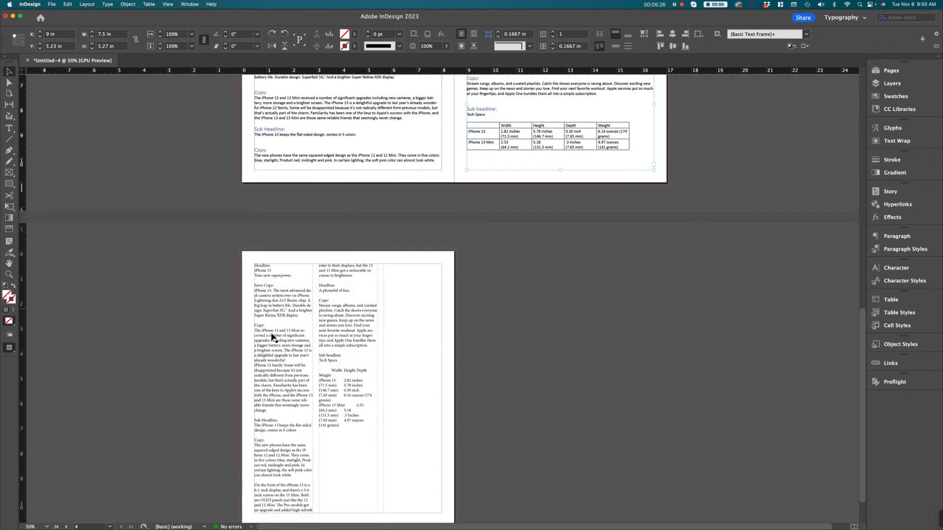
{"action": "scroll", "coordinate": [408, 294], "scroll_direction": "up", "scroll_amount": 8}
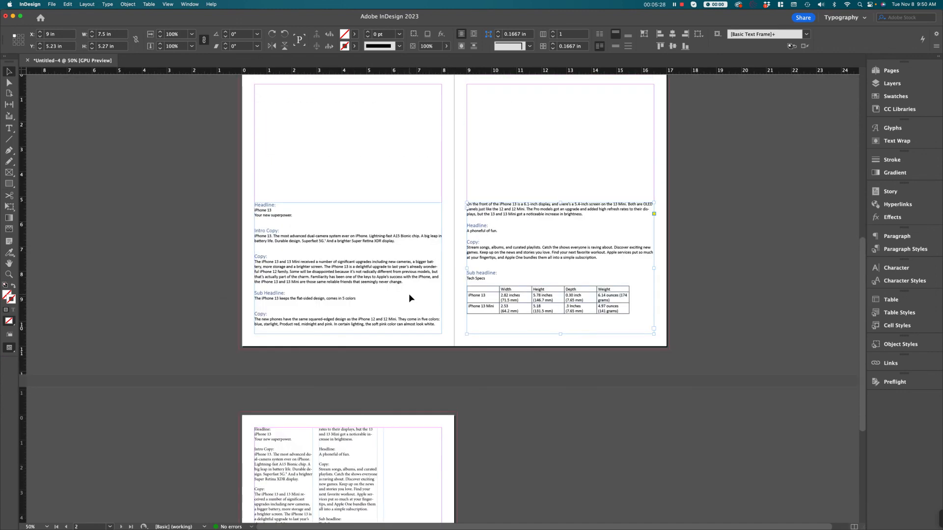